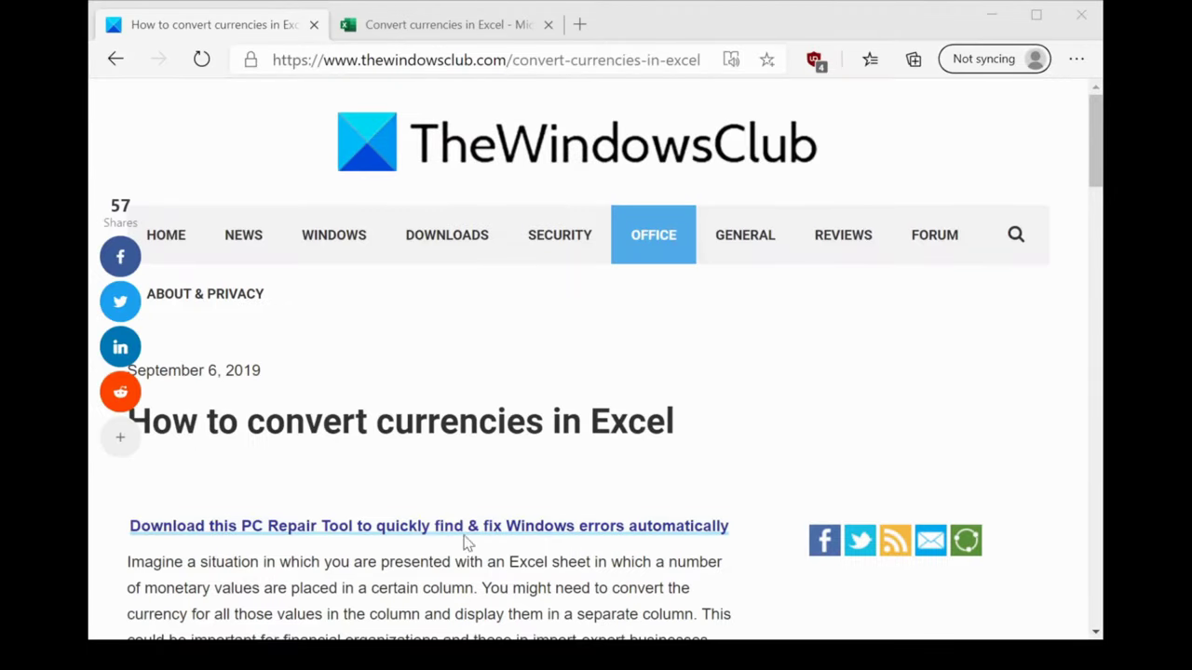
# Step: Switch to the 'Convert currencies in Excel' workbook listing five clients' dollar incomes
pyautogui.click(250, 424)
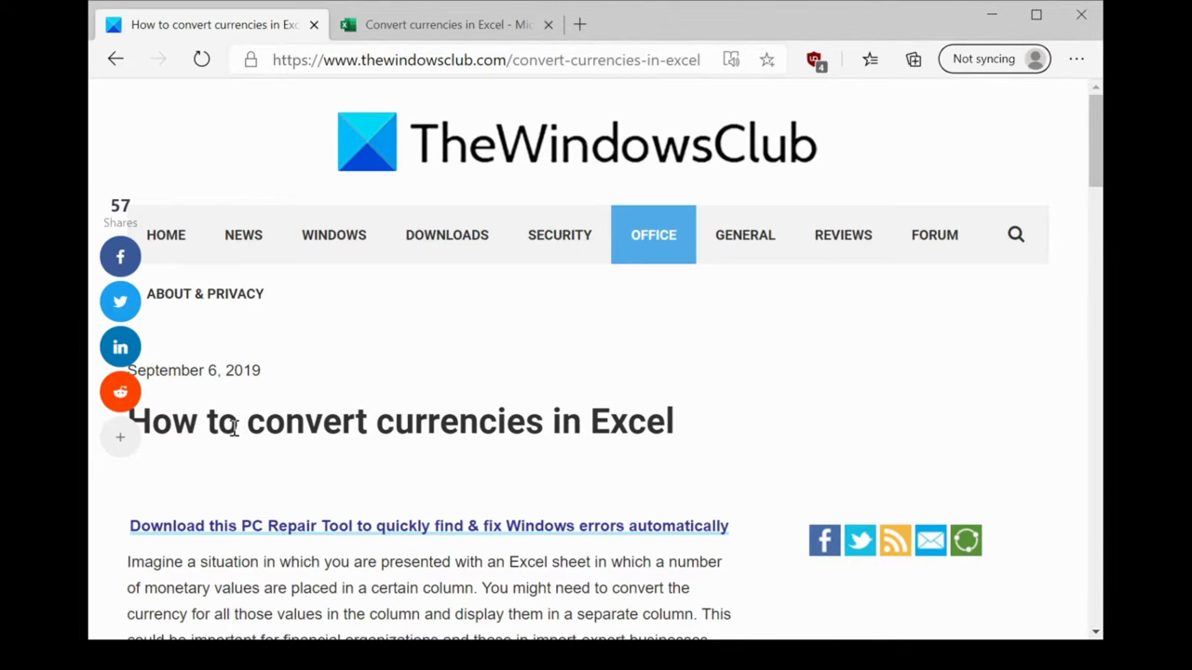
pyautogui.click(492, 28)
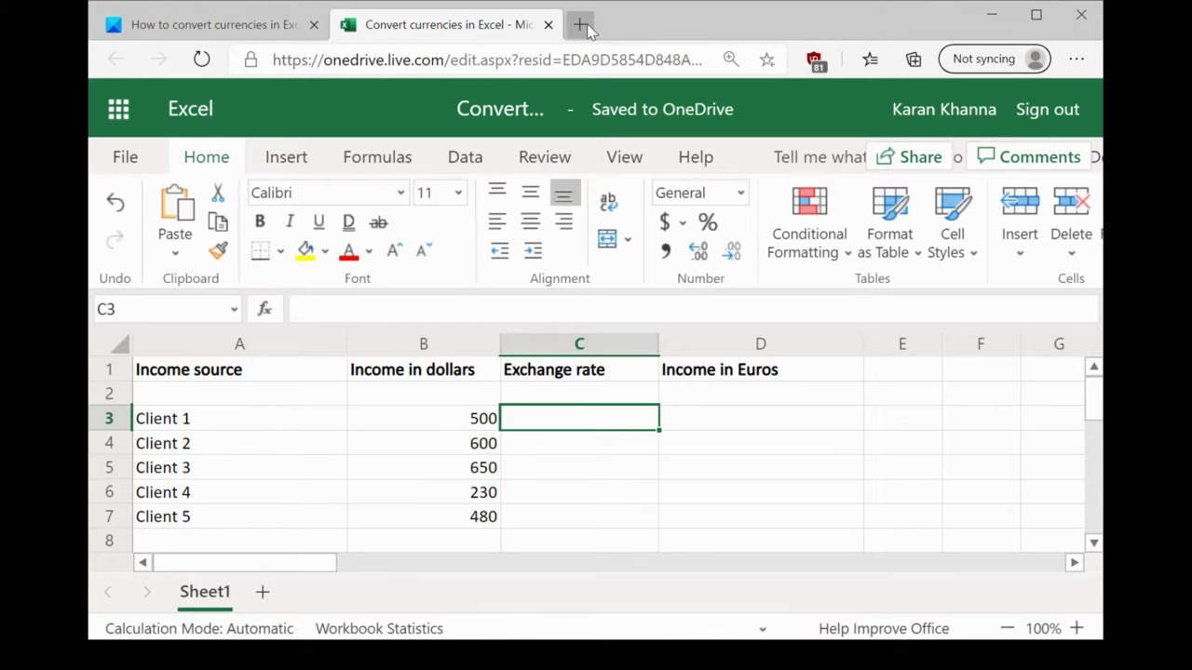
# Step: Search Bing in a new tab for 'dollars to euros', copy the 0.84 rate, and return to the workbook
pyautogui.click(581, 27)
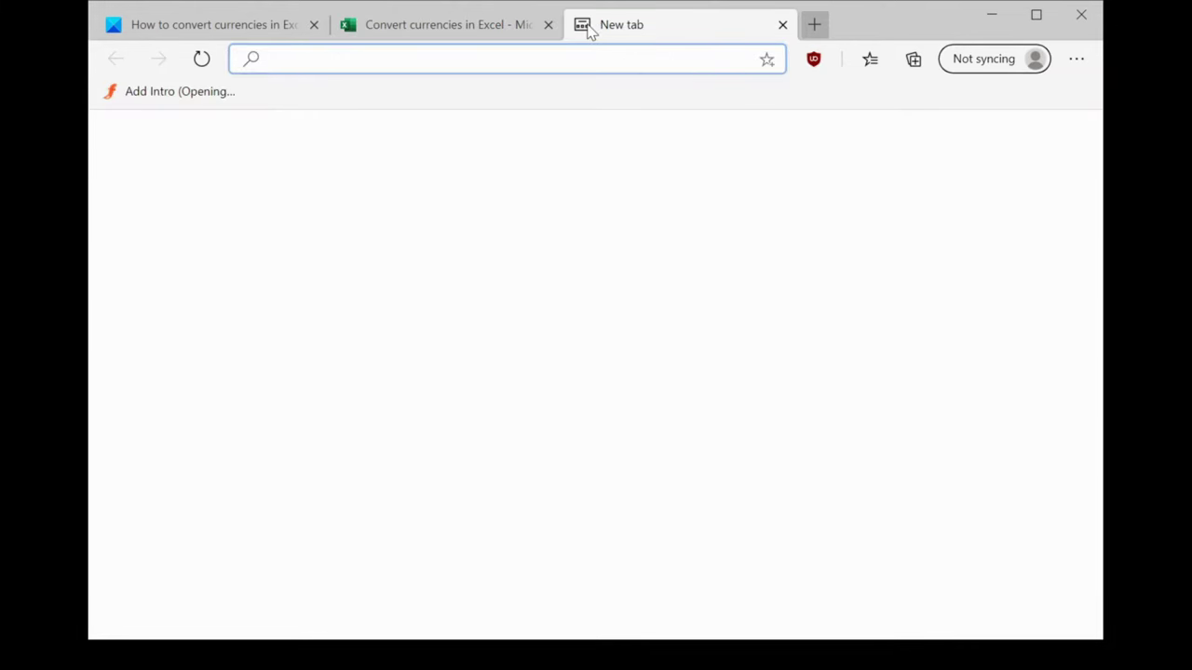
pyautogui.write('do')
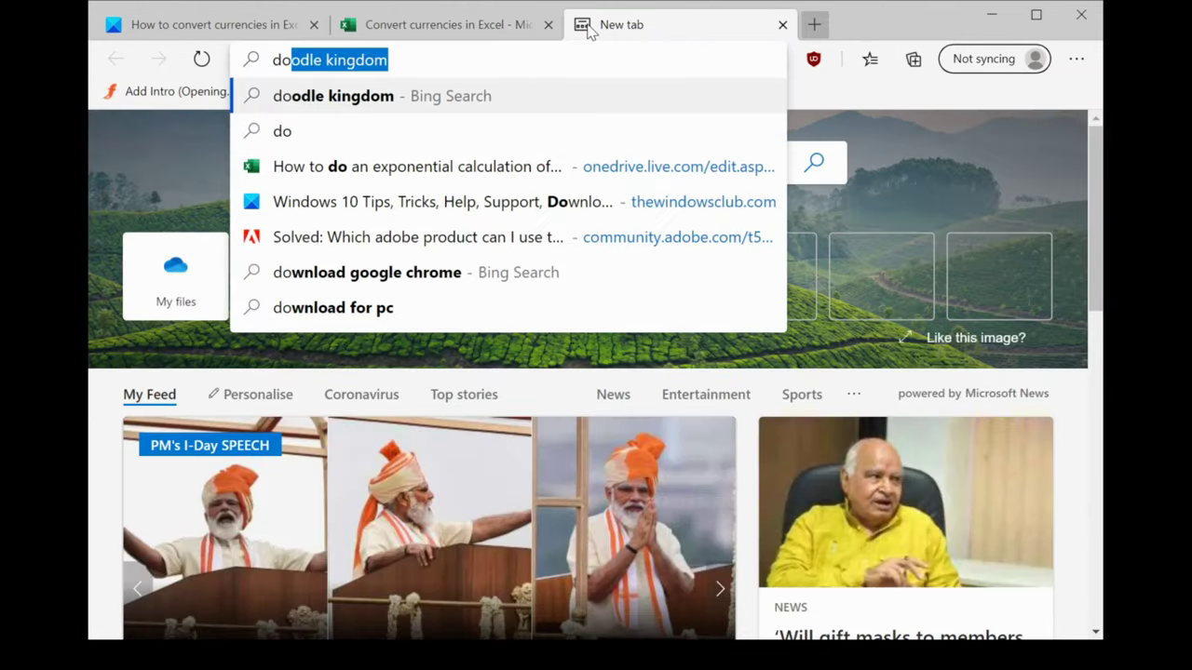
pyautogui.write('llars ')
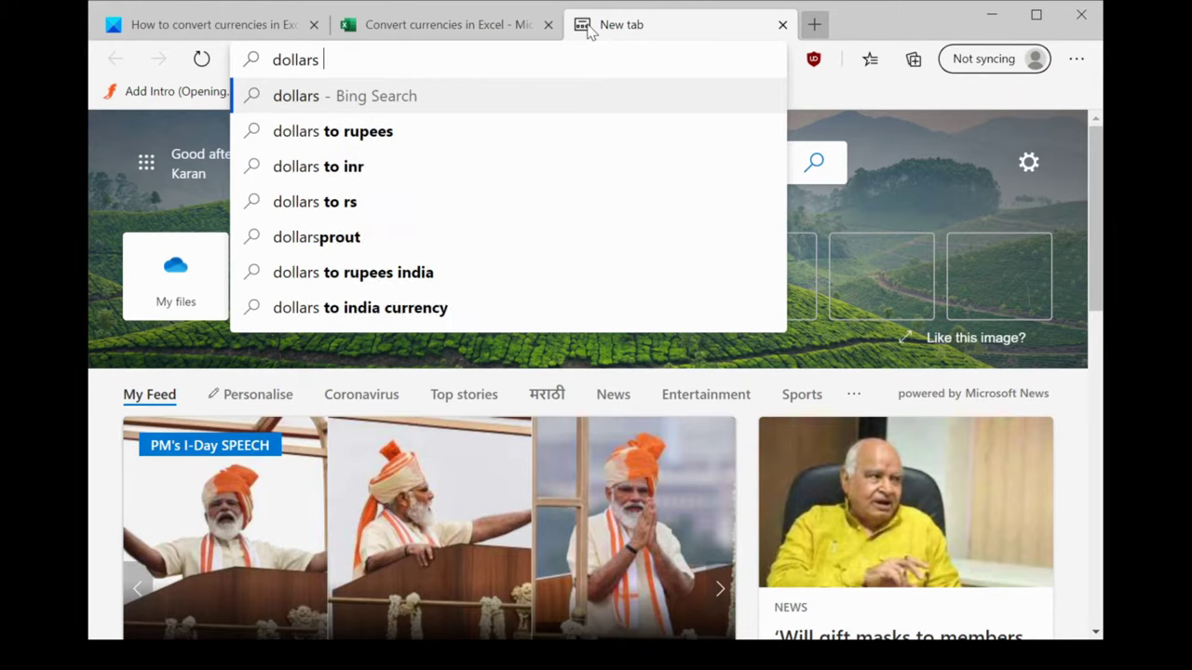
pyautogui.write('to e')
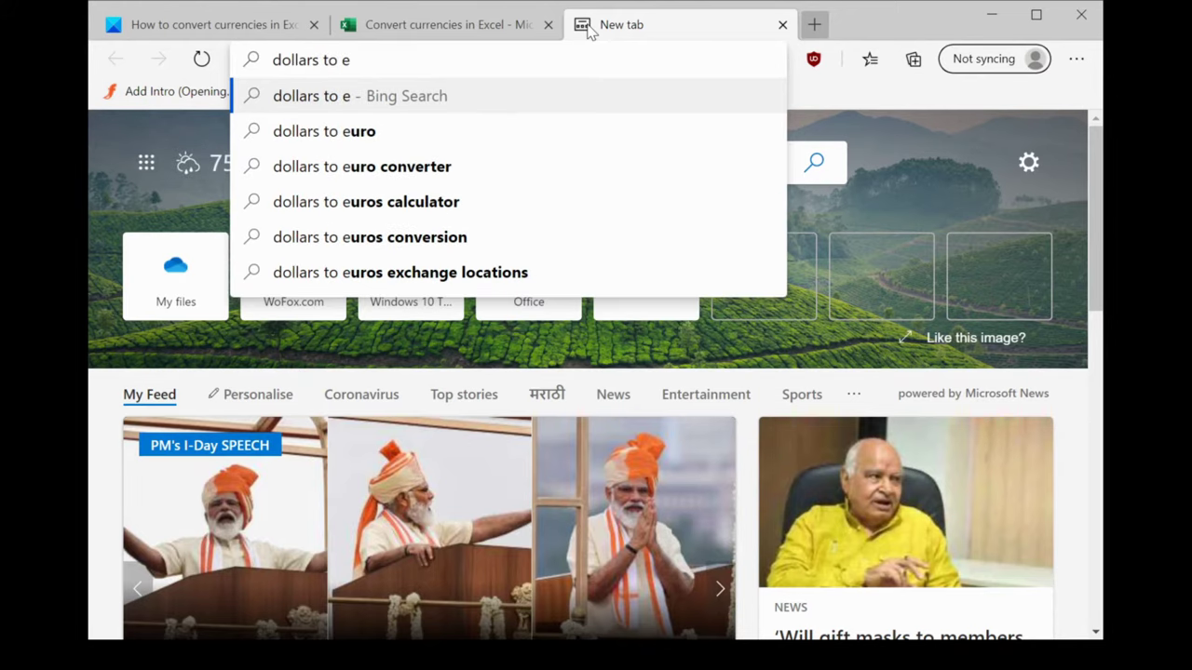
pyautogui.write('uros')
pyautogui.press('Return')
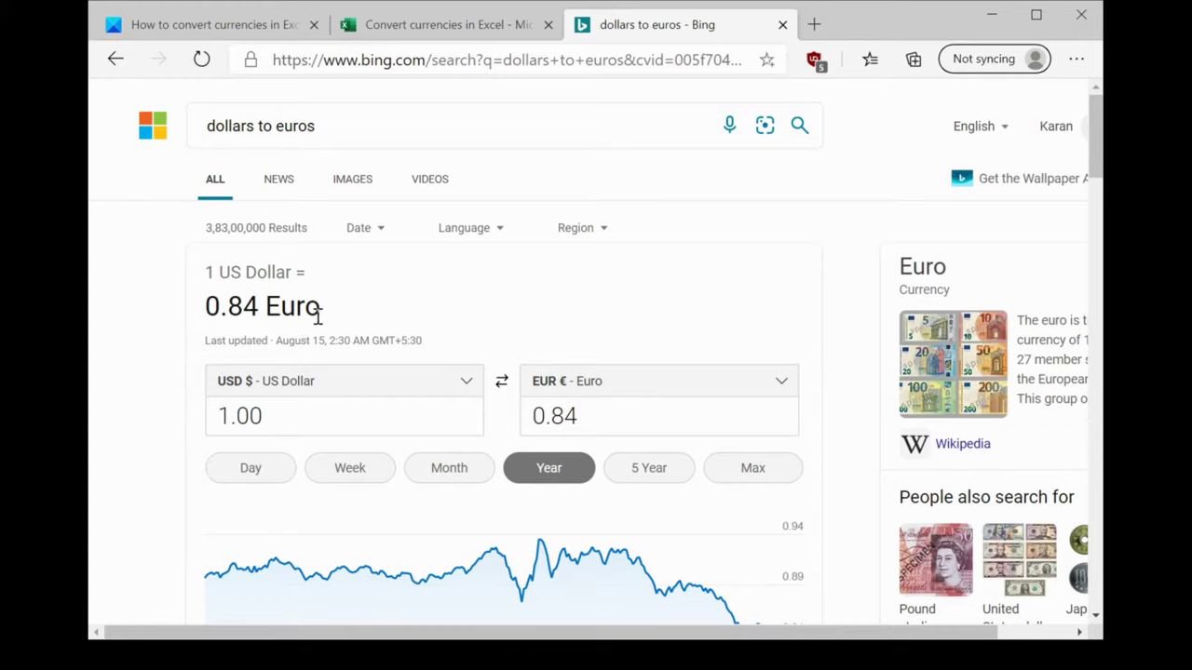
pyautogui.moveTo(583, 421); pyautogui.dragTo(532, 421)
pyautogui.hotkey('ctrl', 'c')
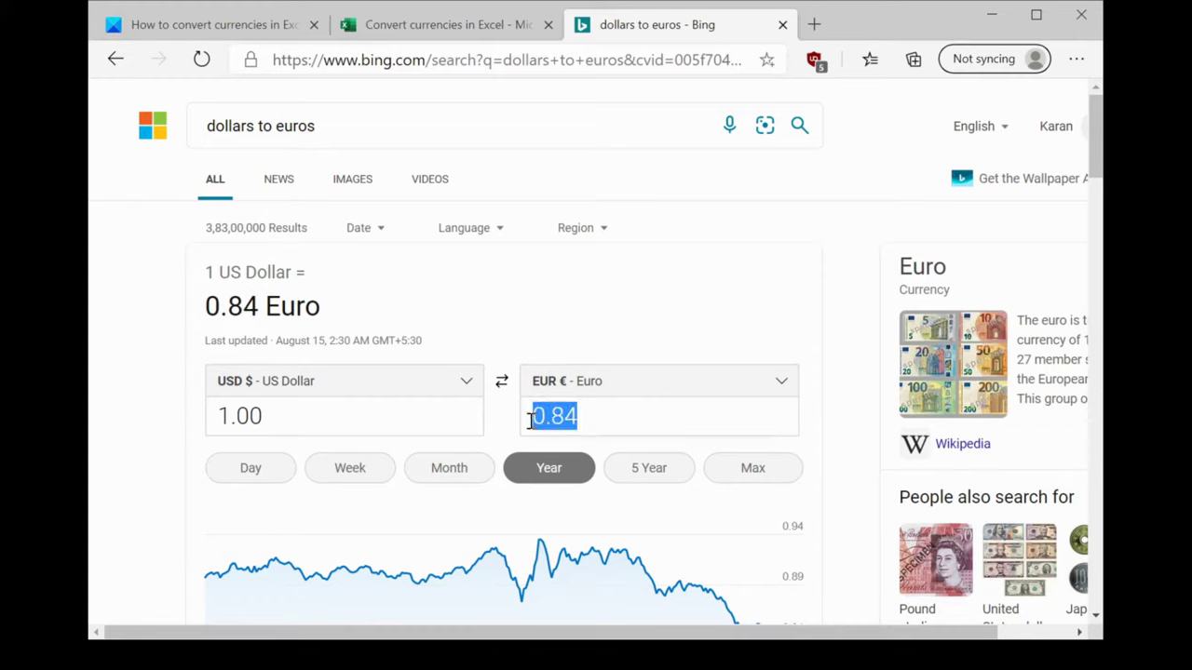
pyautogui.click(486, 28)
# Step: Paste the 0.84 exchange rate into cell C3
pyautogui.doubleClick(573, 418)
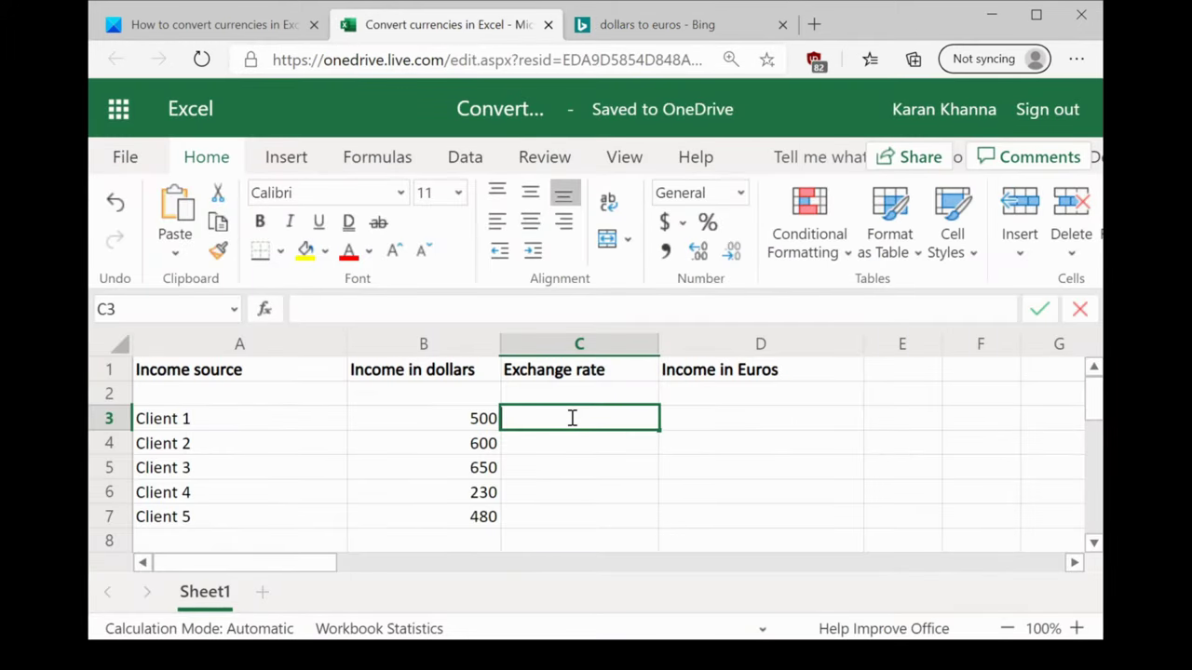
pyautogui.hotkey('ctrl', 'v')
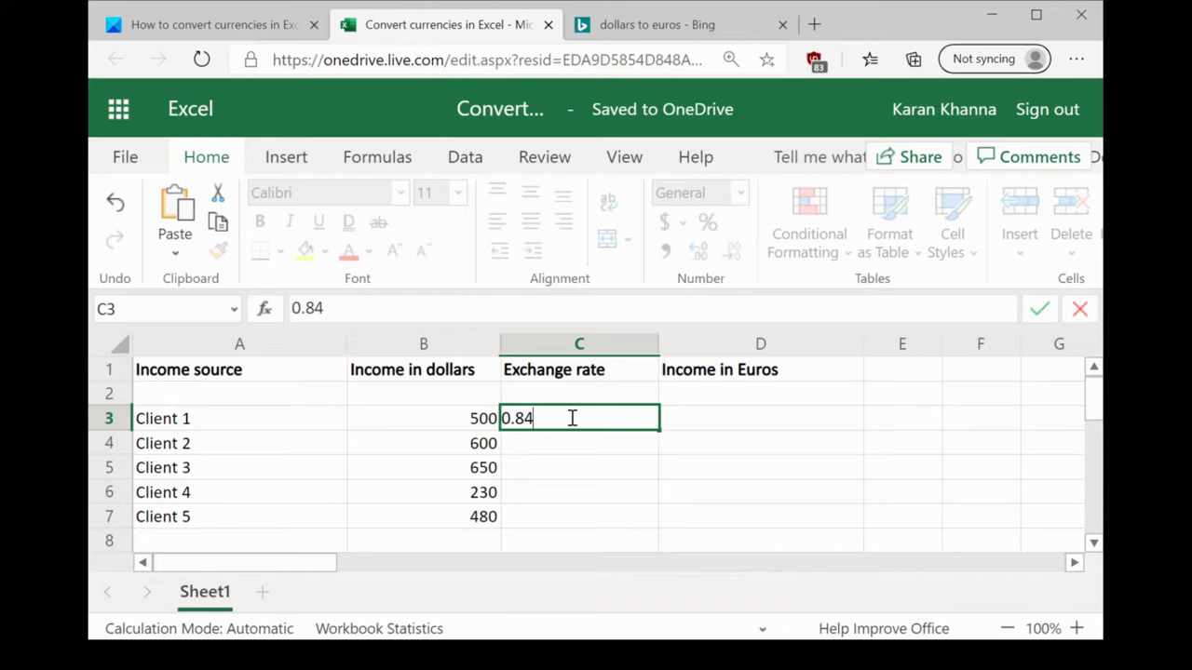
pyautogui.click(456, 428)
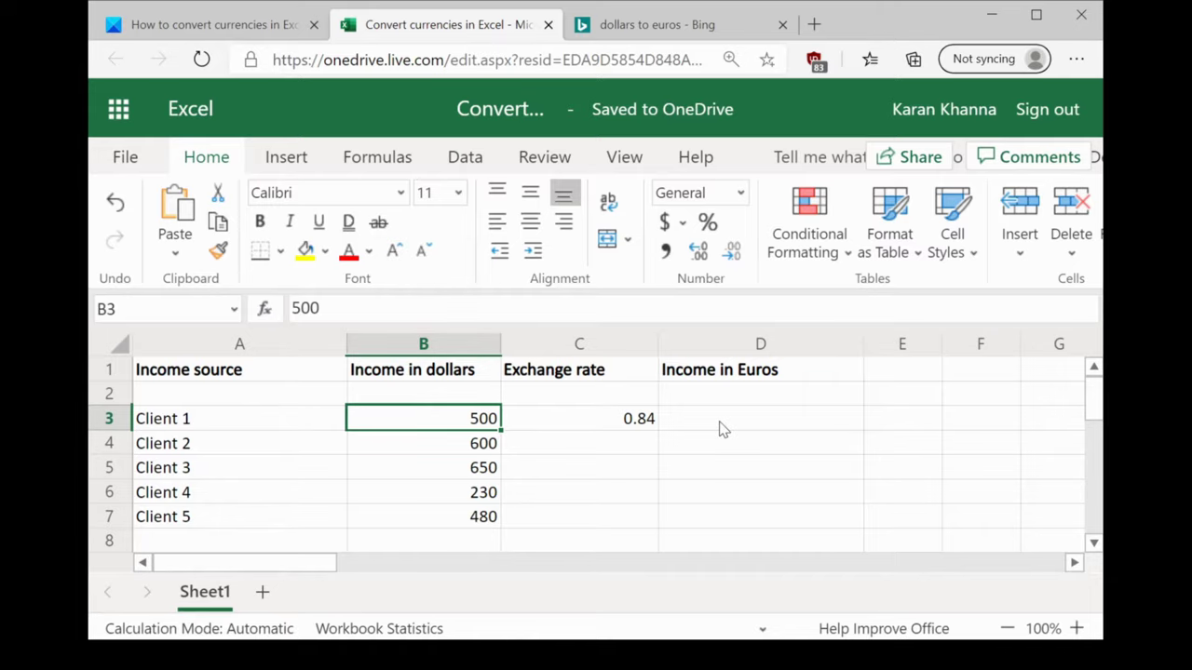
pyautogui.click(719, 427)
# Step: Copy the currency-conversion formula line from the article and return to the workbook
pyautogui.click(186, 24)
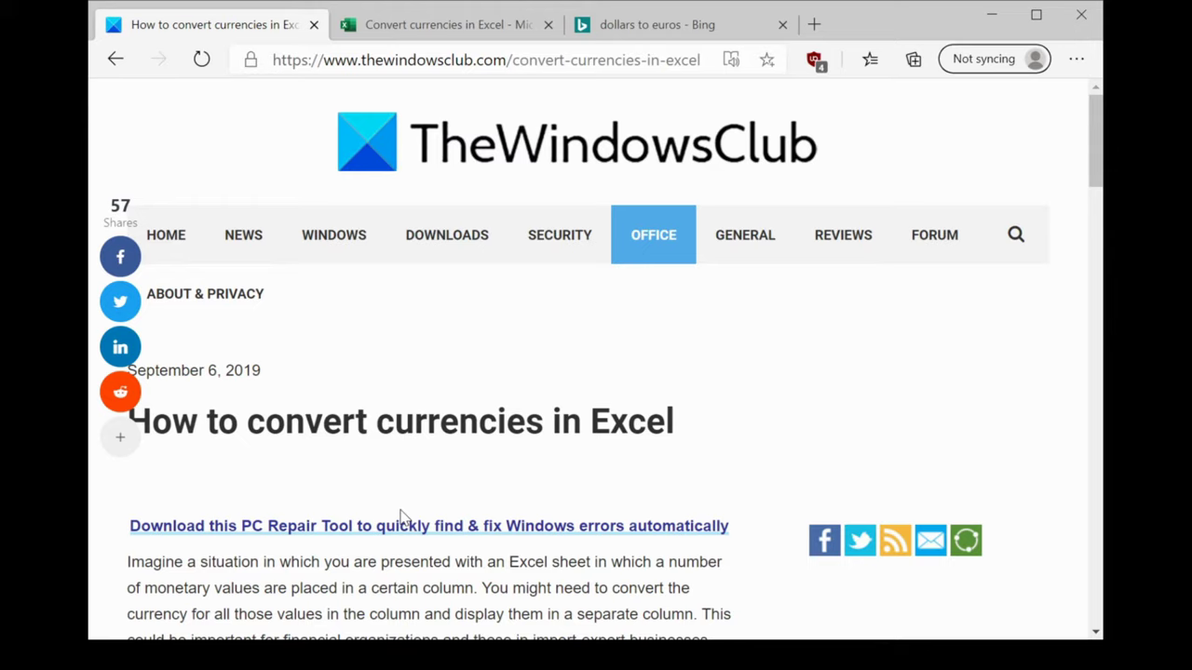
pyautogui.scroll(-6, 400, 517)
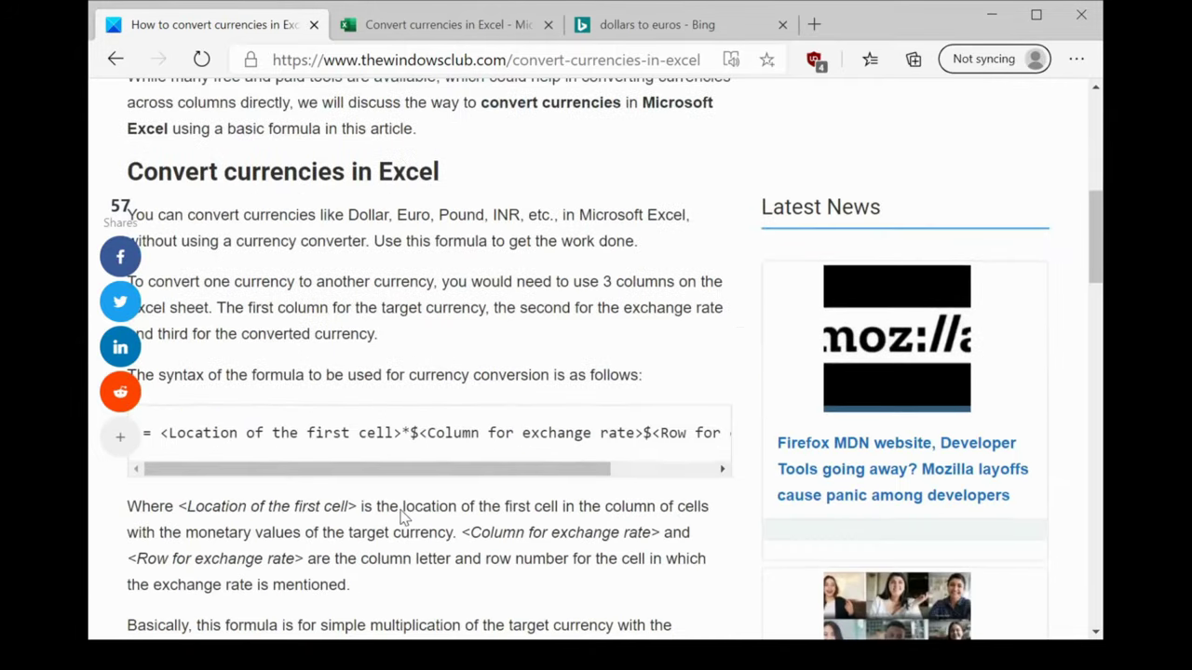
pyautogui.tripleClick(425, 429)
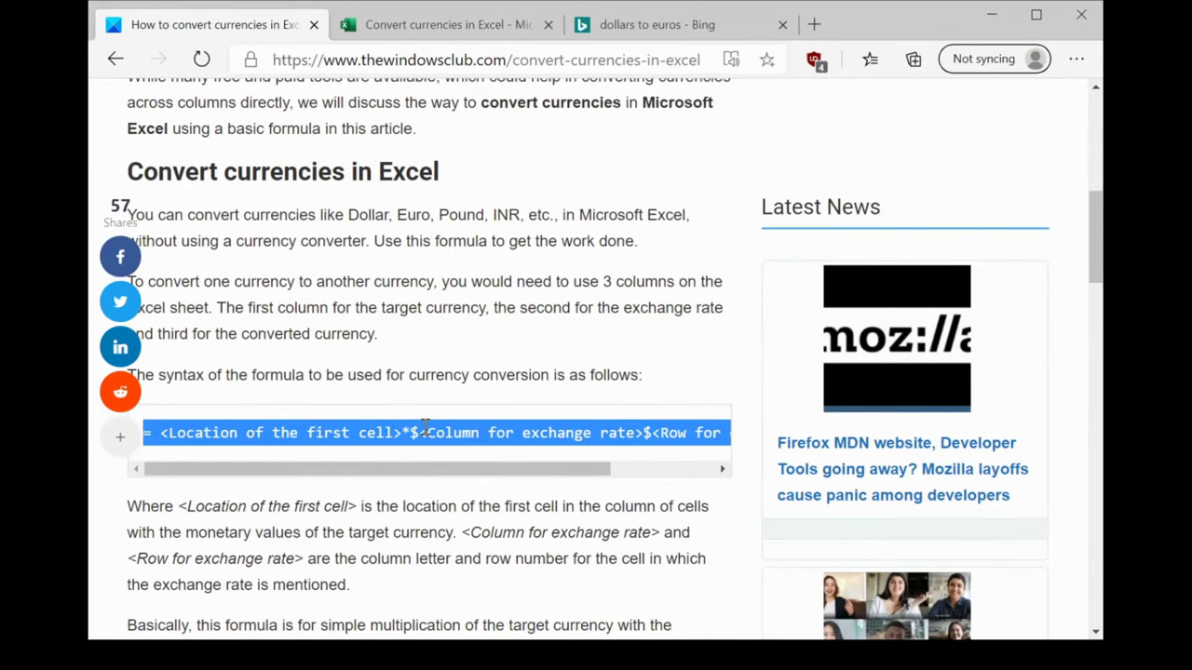
pyautogui.click(439, 26)
# Step: Paste the formula template into D3 and edit it to =B3*$C$3, giving 420
pyautogui.doubleClick(714, 426)
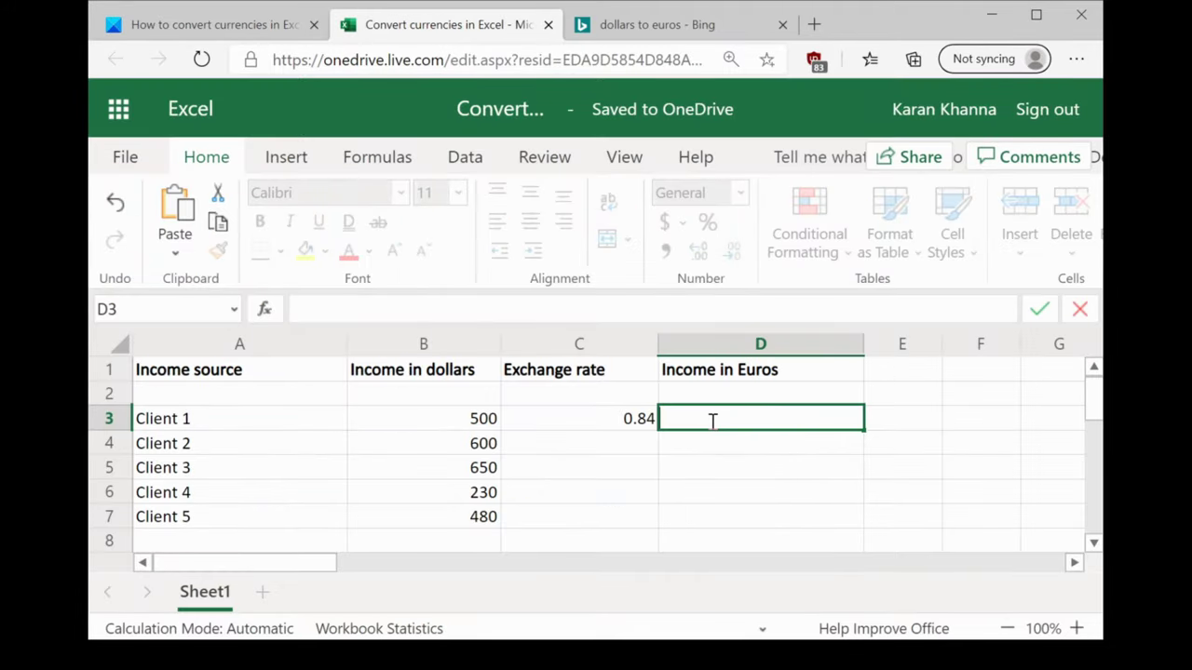
pyautogui.write('= <Location of the first cell>*$<Column for exchange rate>$<Row for exchange rate>')
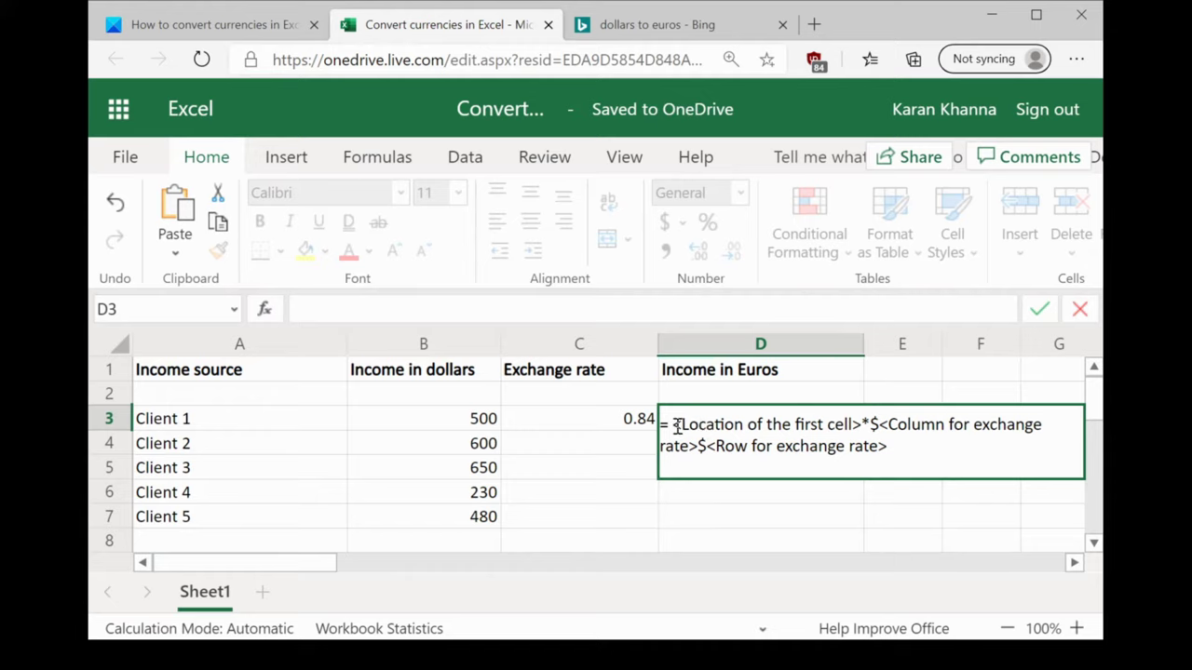
pyautogui.click(674, 425)
pyautogui.press('BackSpace')
pyautogui.moveTo(672, 425); pyautogui.dragTo(864, 431)
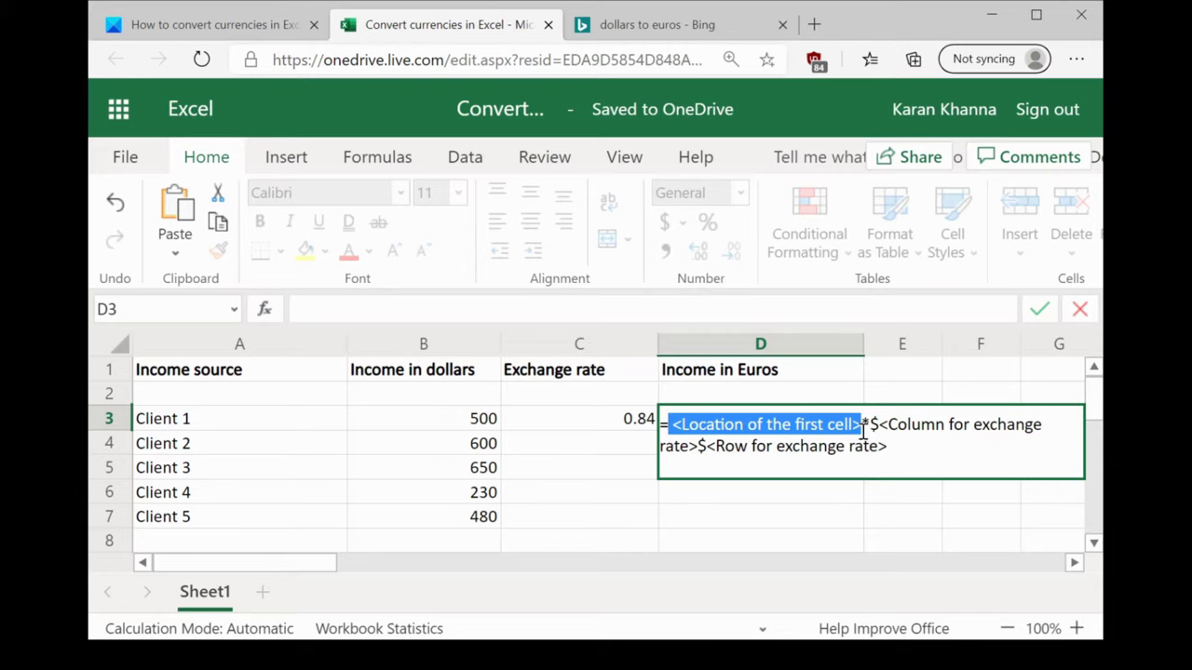
pyautogui.write('B3')
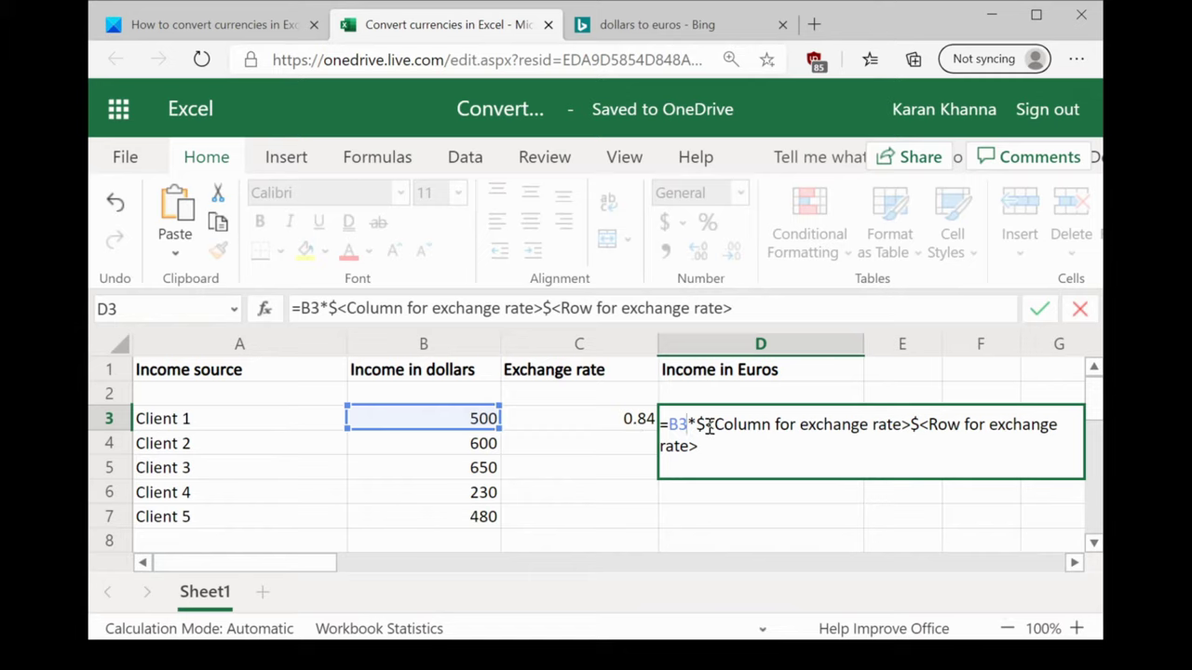
pyautogui.moveTo(705, 425); pyautogui.dragTo(913, 425)
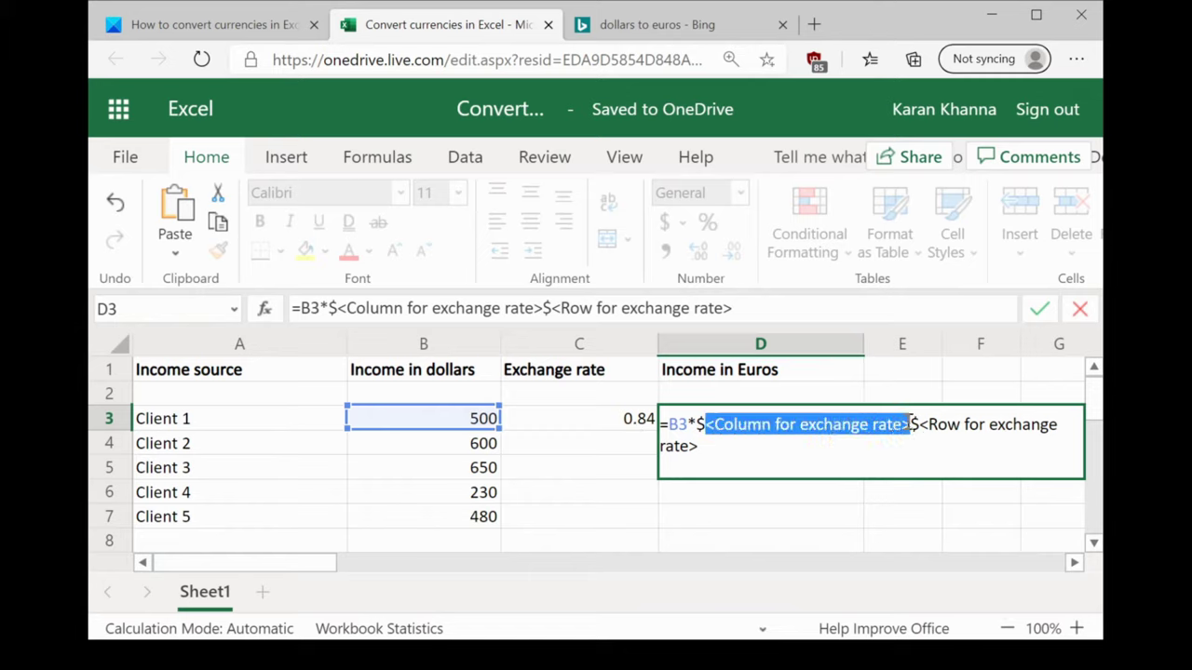
pyautogui.write('C')
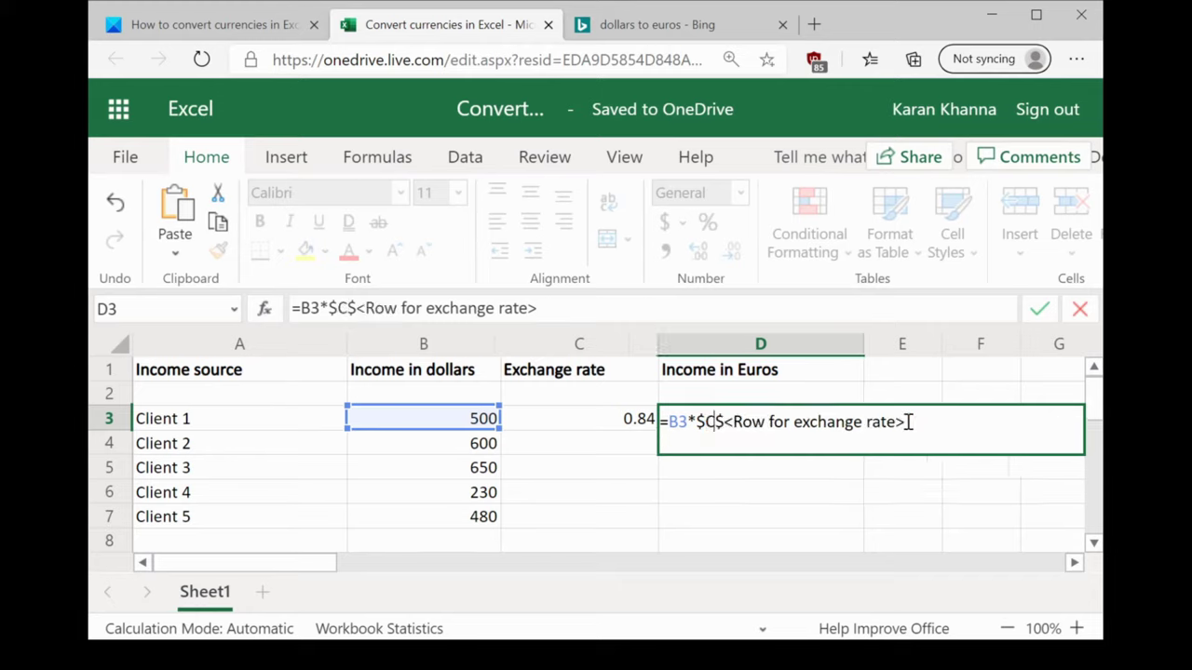
pyautogui.moveTo(725, 421); pyautogui.dragTo(905, 421)
pyautogui.write('3*$C$3')
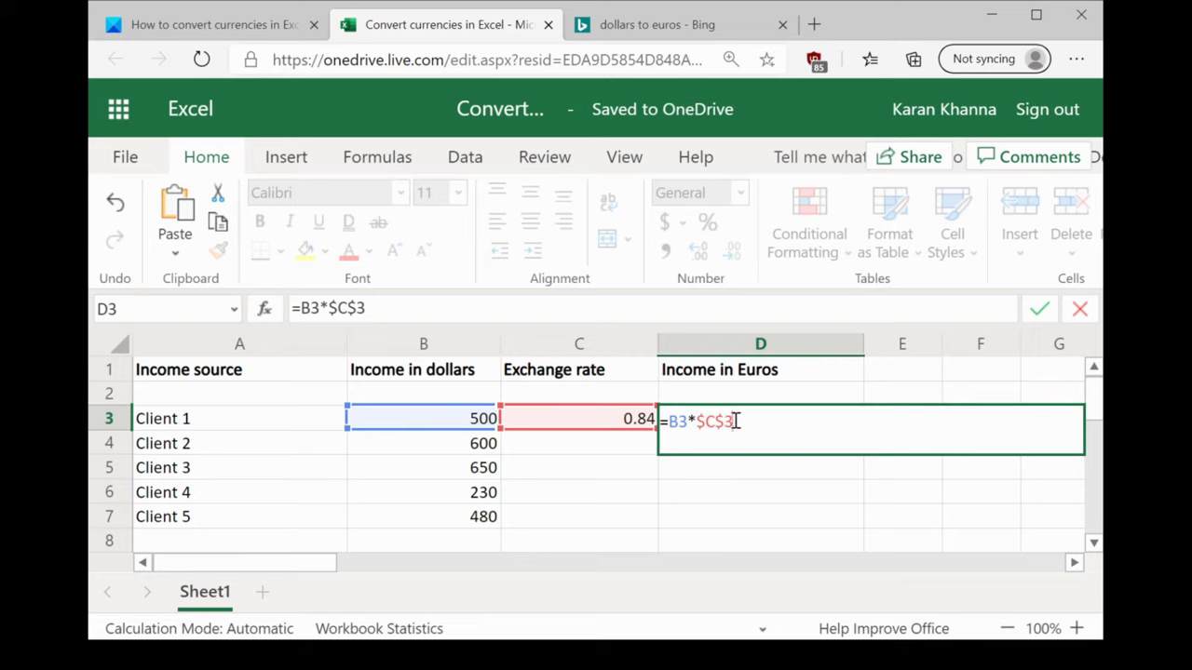
pyautogui.click(861, 520)
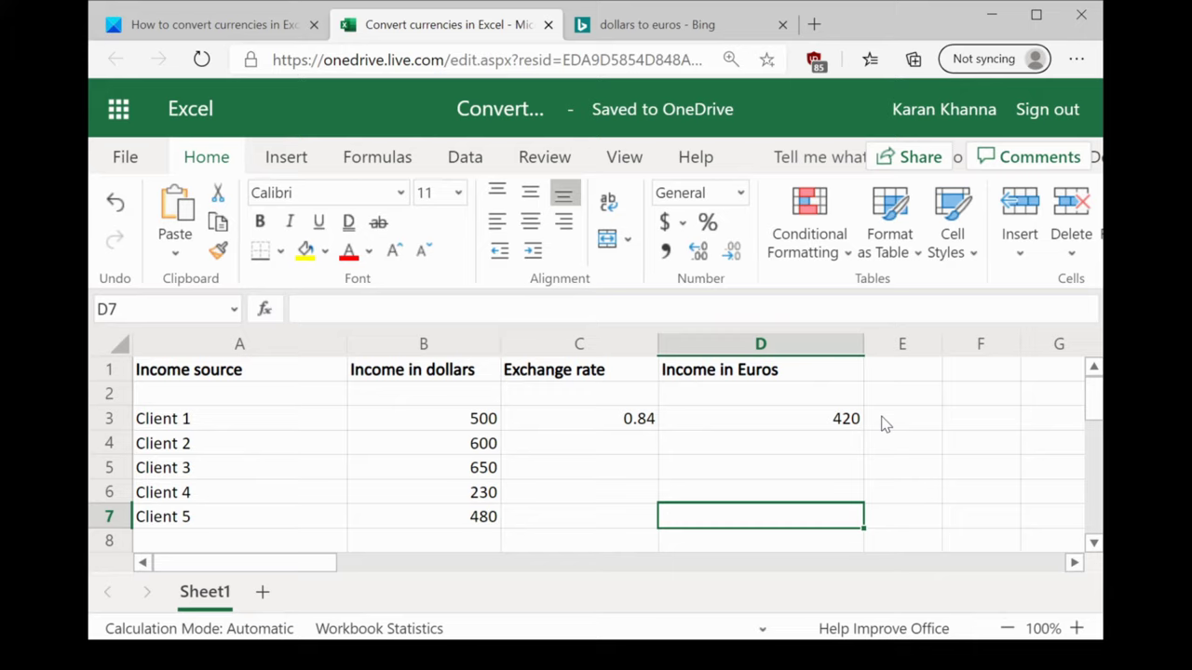
# Step: Fill D3's formula down to D7, giving 504, 546, 193.2 and 403.2 euros
pyautogui.click(823, 424)
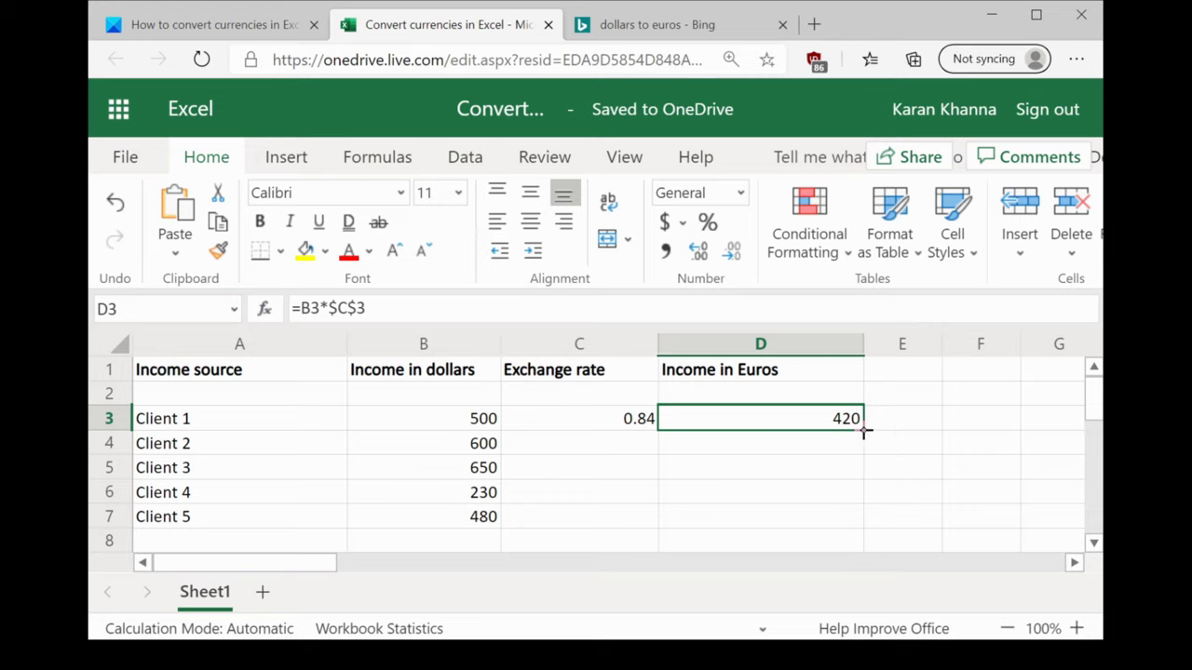
pyautogui.moveTo(864, 431); pyautogui.dragTo(857, 513)
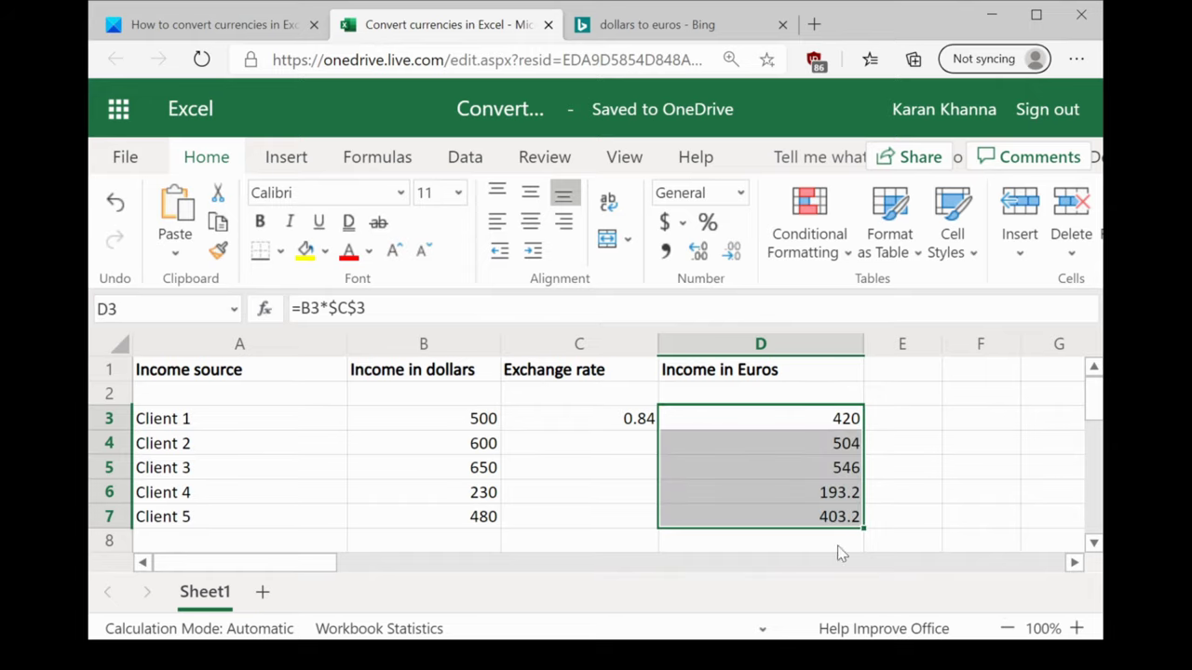